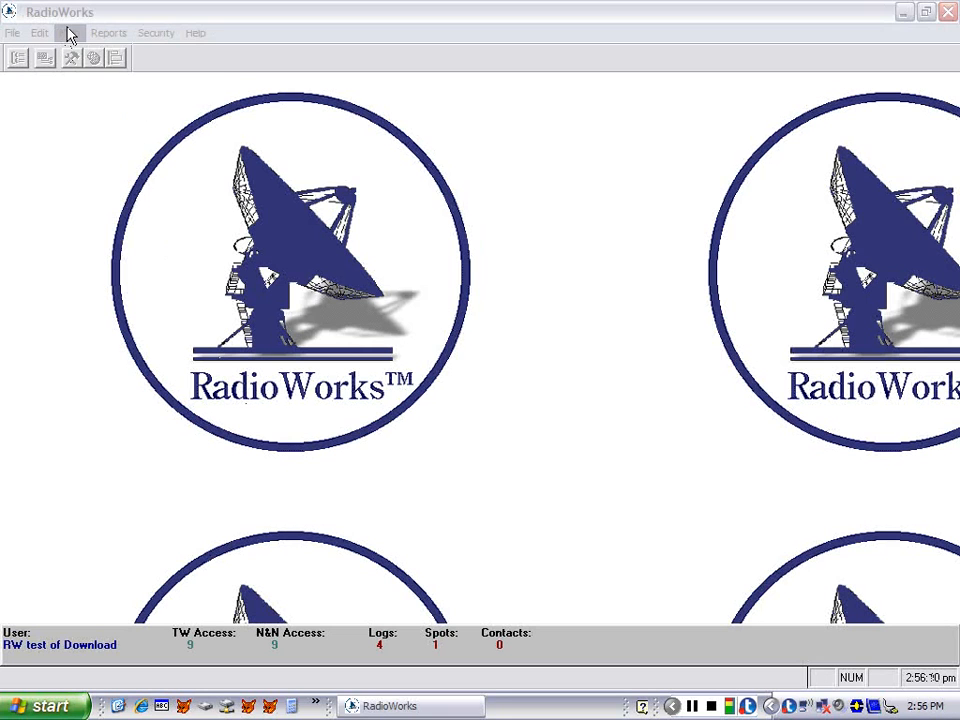
# Open the schedule setup for the commercial spot belonging to the current insurance client's contract
pyautogui.click(69, 32)
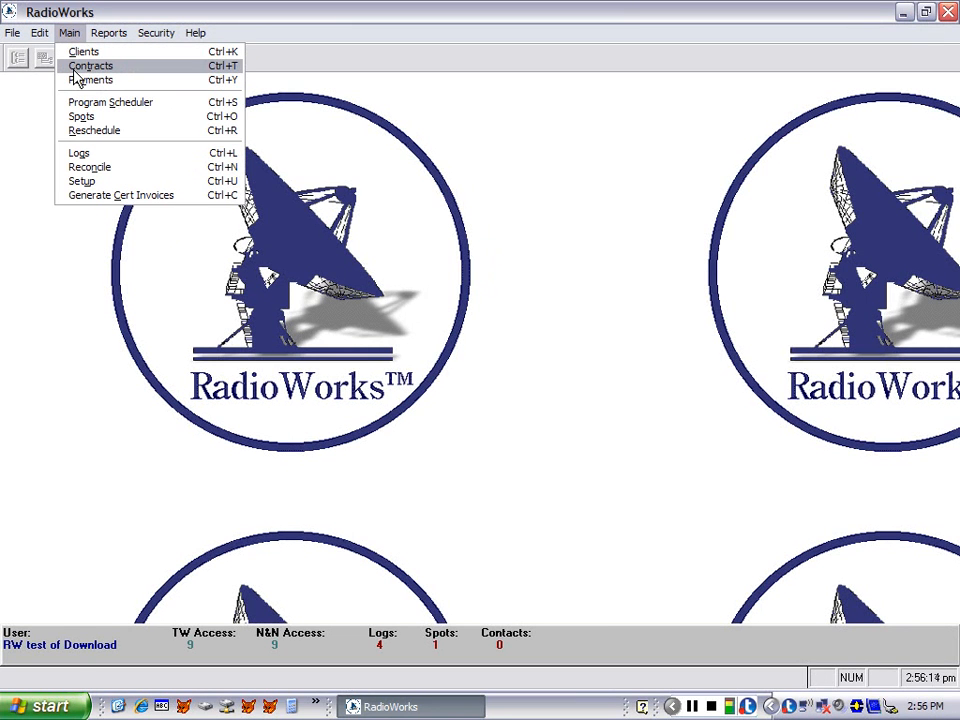
pyautogui.click(75, 67)
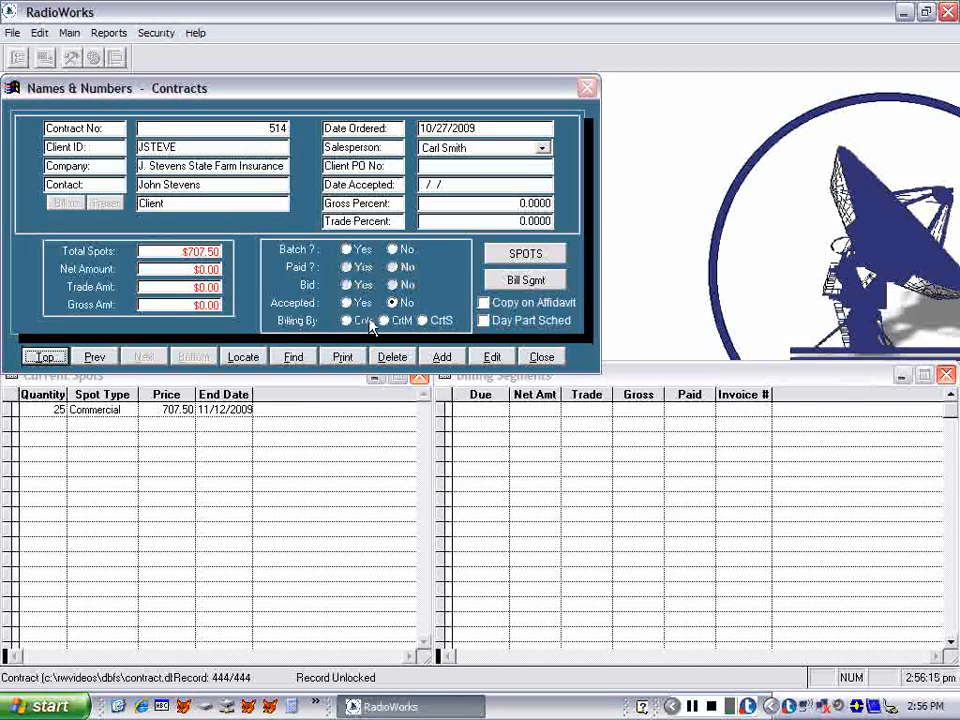
pyautogui.click(522, 256)
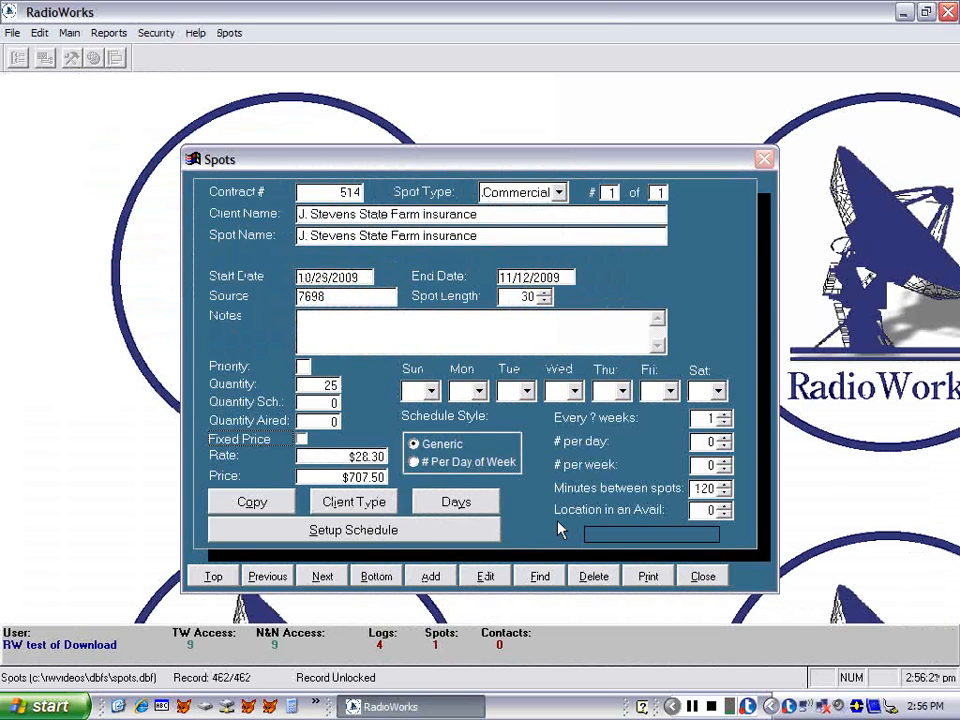
pyautogui.click(356, 532)
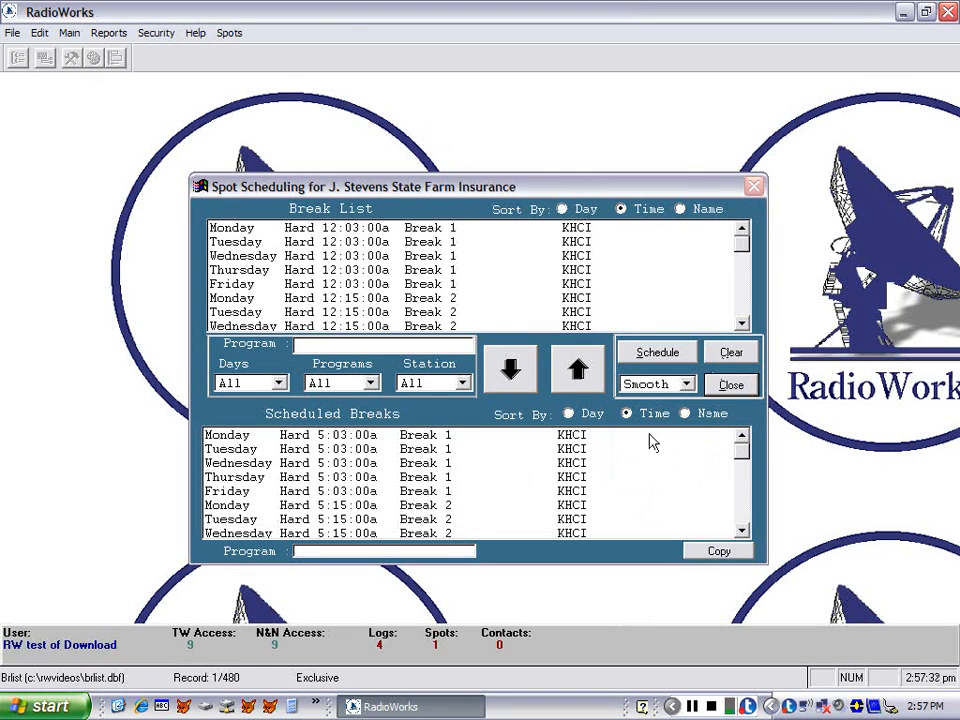
# Clear all of the spot's scheduled breaks and fill them from the Commercial ROS 5a-7p track
pyautogui.click(727, 355)
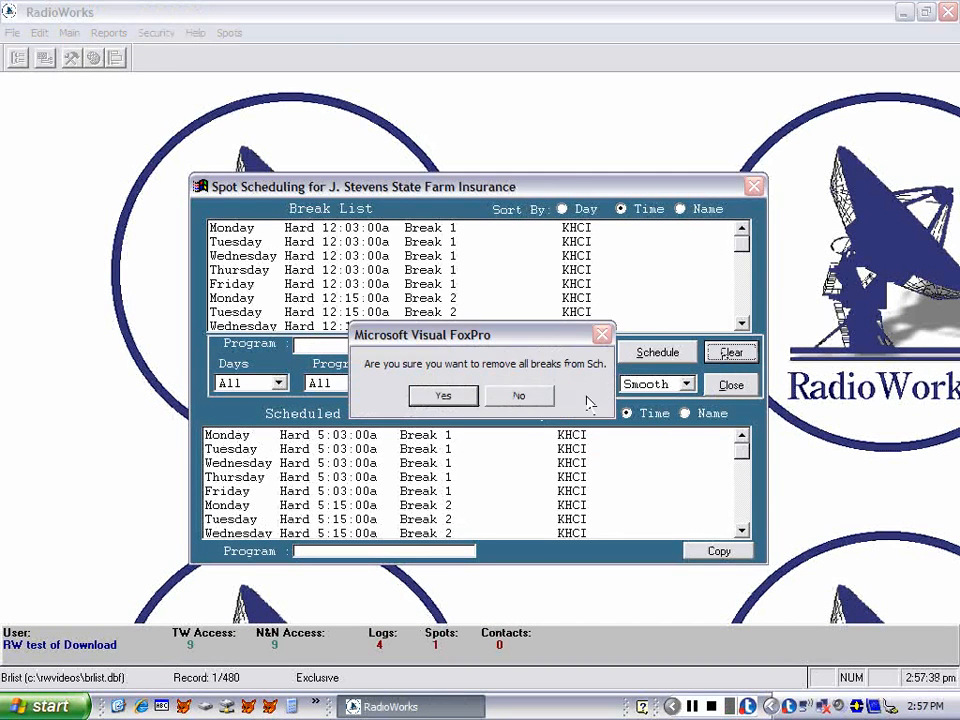
pyautogui.click(444, 397)
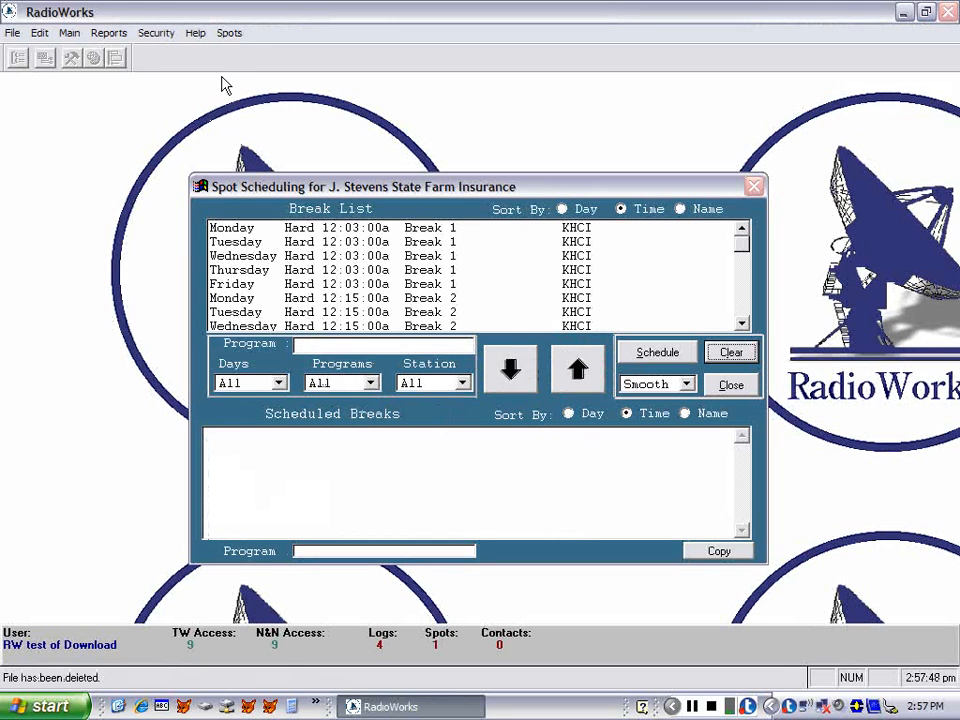
pyautogui.click(229, 38)
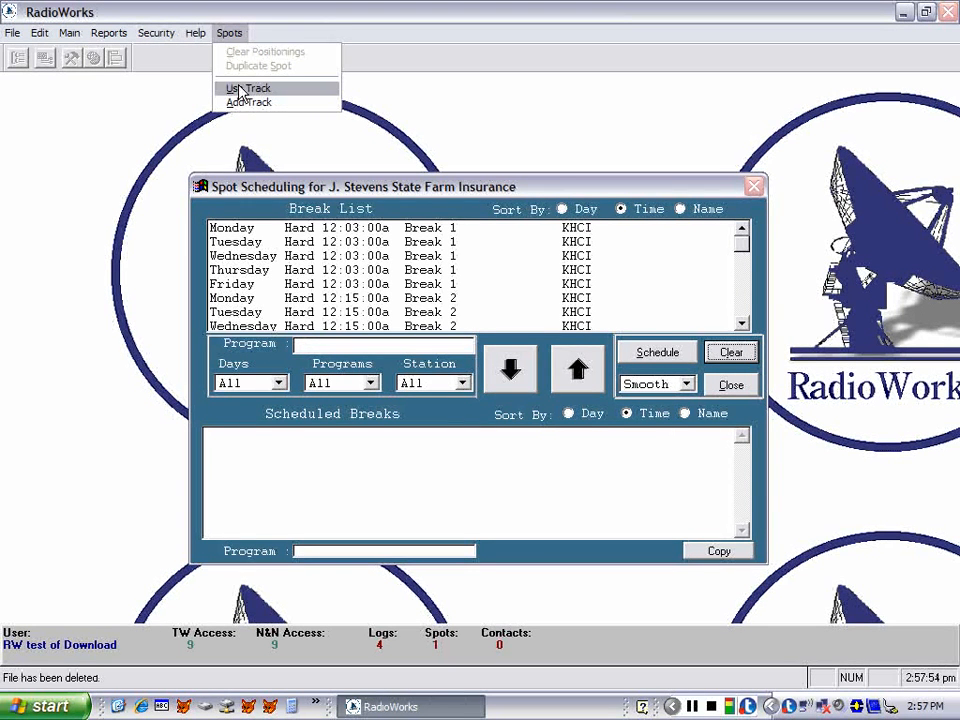
pyautogui.click(241, 90)
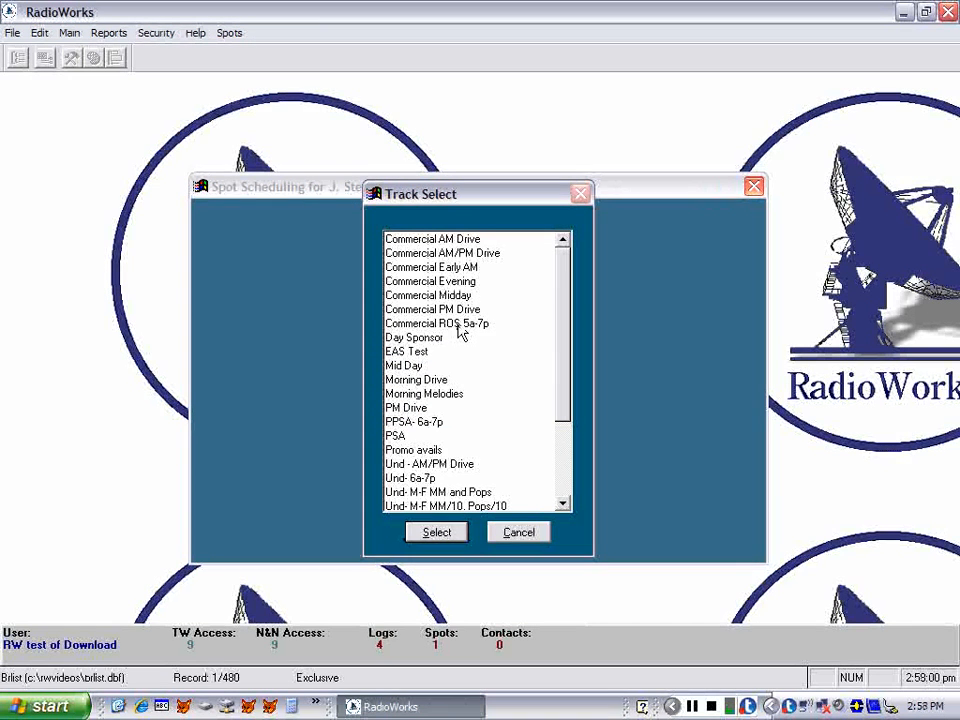
pyautogui.click(459, 324)
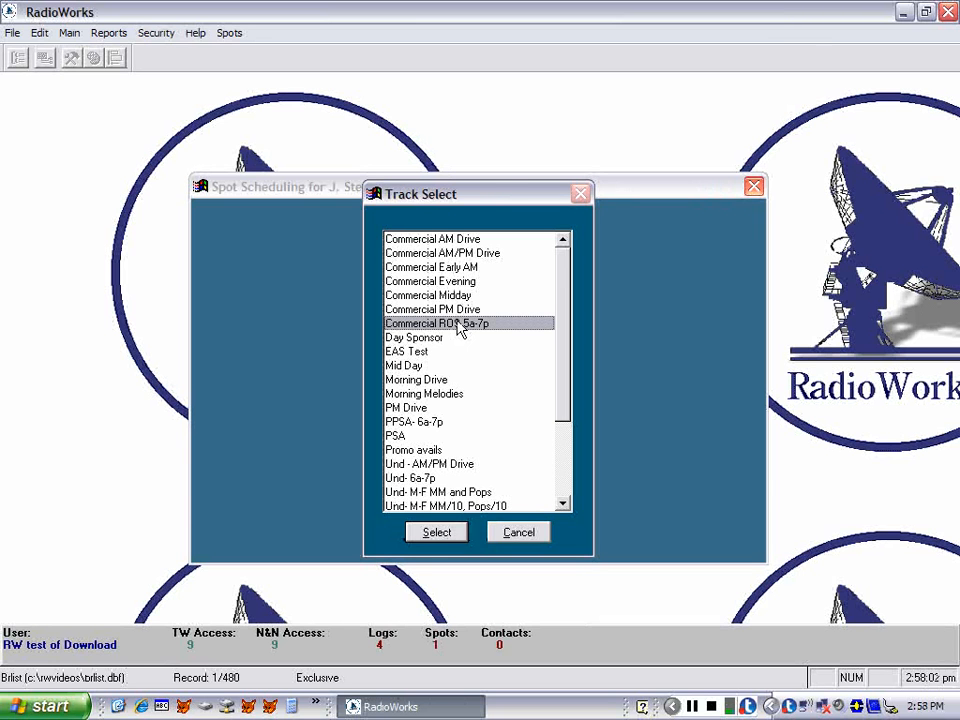
pyautogui.doubleClick(459, 325)
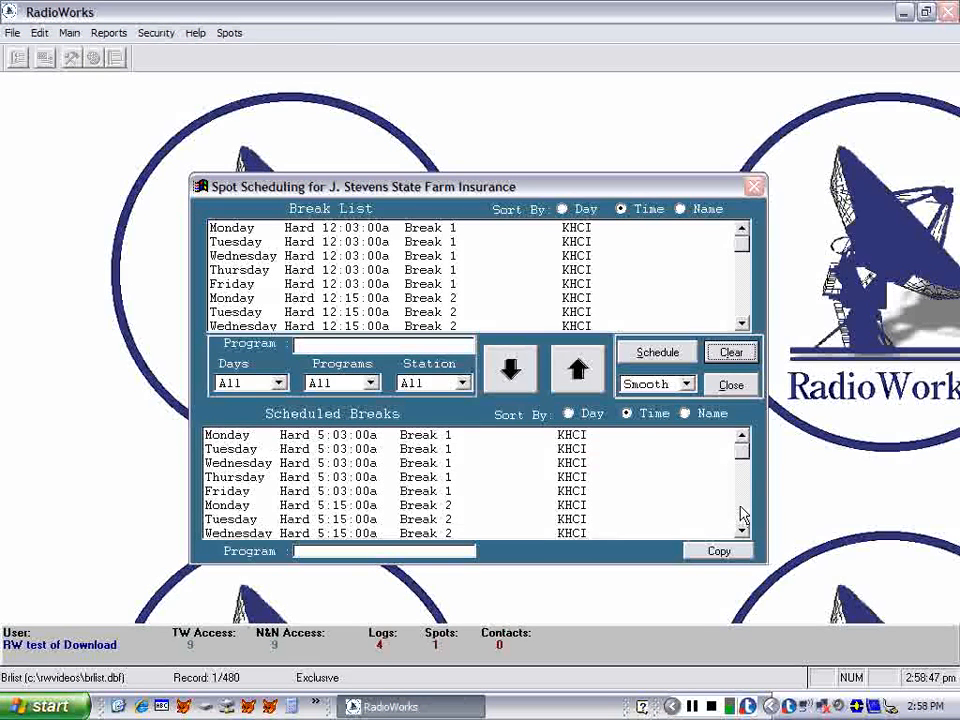
# Examine the spot's scheduled breaks through to the end of the list to check the days and times covered
pyautogui.click(745, 514)
pyautogui.click(745, 514)
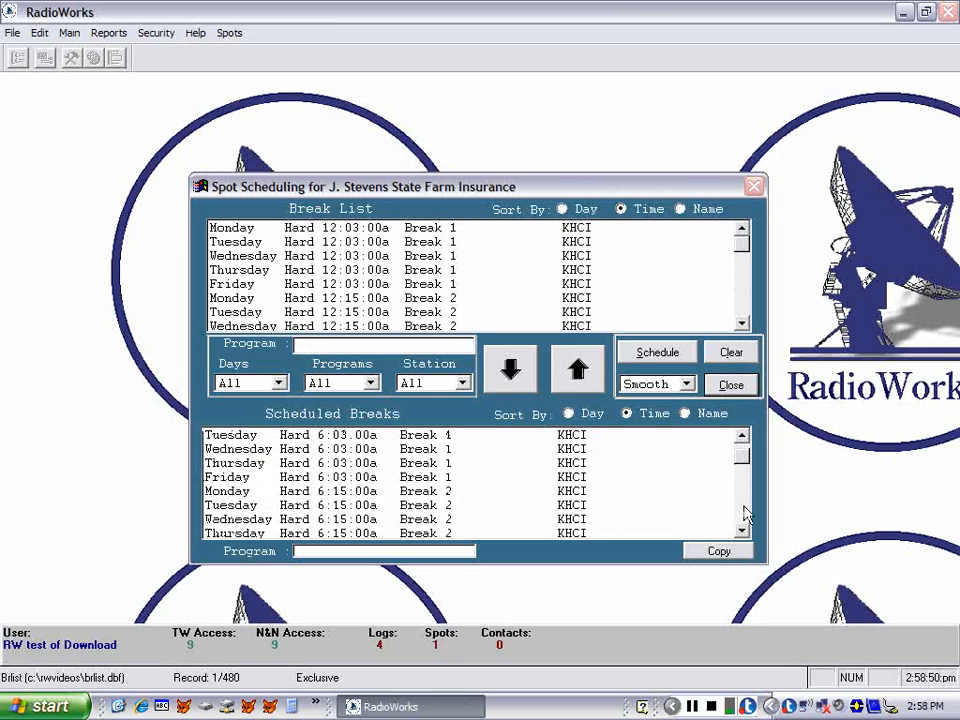
pyautogui.click(745, 514)
pyautogui.click(745, 514)
pyautogui.click(745, 514)
pyautogui.click(745, 514)
pyautogui.click(745, 514)
pyautogui.click(745, 514)
pyautogui.click(745, 514)
pyautogui.click(745, 514)
pyautogui.click(745, 514)
pyautogui.click(745, 514)
pyautogui.click(745, 514)
pyautogui.click(745, 514)
pyautogui.click(745, 514)
pyautogui.click(745, 514)
pyautogui.click(745, 514)
pyautogui.click(745, 514)
pyautogui.click(745, 514)
pyautogui.click(745, 514)
pyautogui.click(745, 514)
pyautogui.click(745, 514)
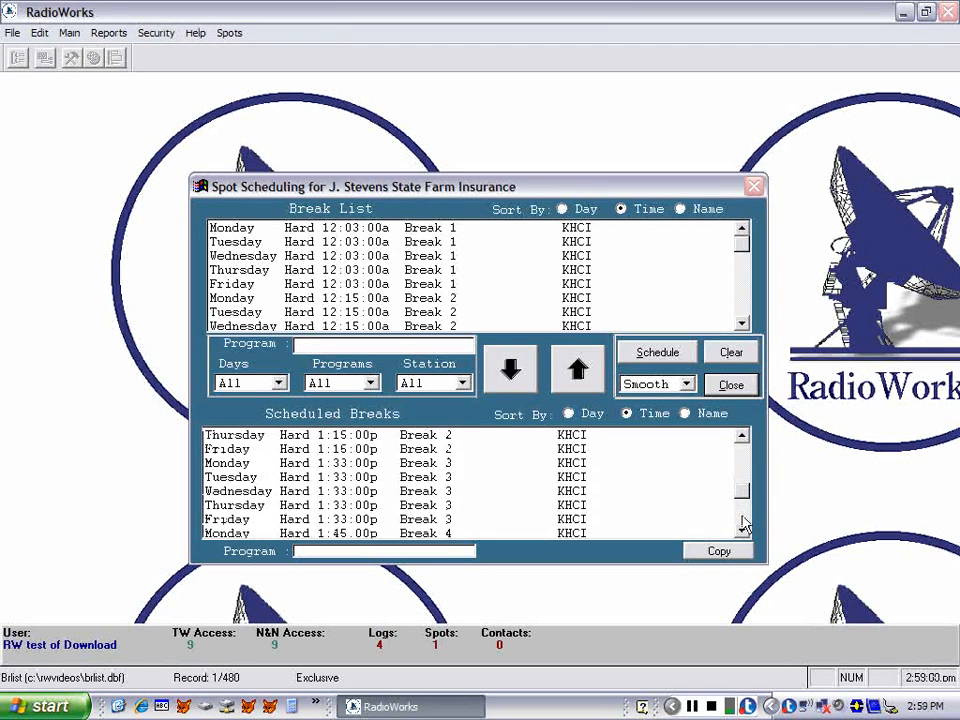
pyautogui.click(742, 530)
pyautogui.moveTo(742, 530); pyautogui.dragTo(742, 530)
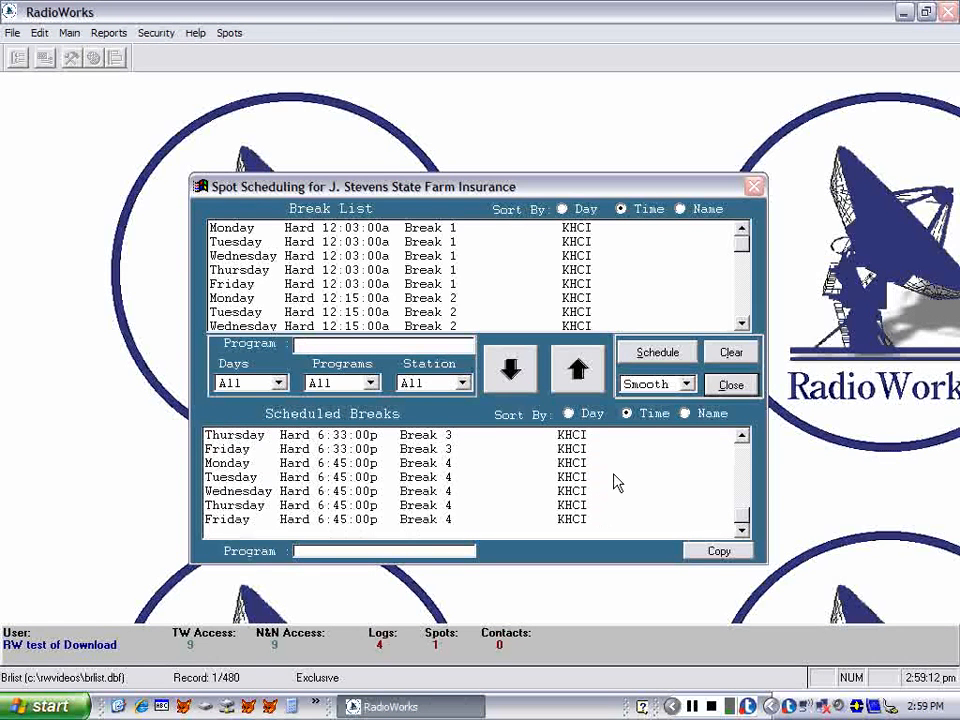
# Generate the proposed Smooth schedule for the spot, review its airings through to the last date, and confirm it despite the unaccepted contract
pyautogui.click(656, 354)
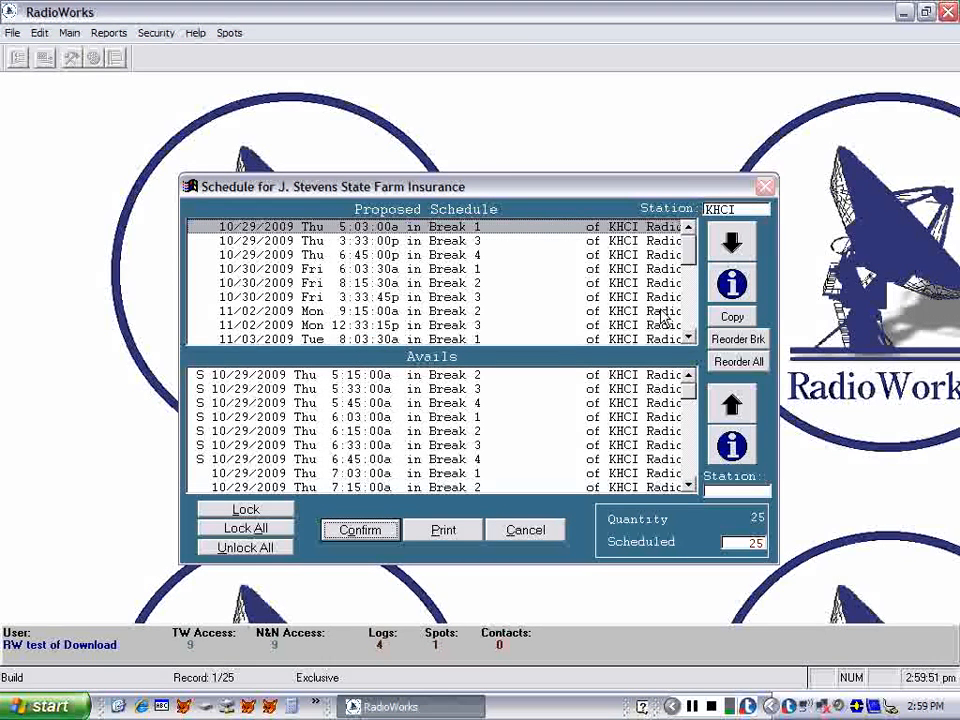
pyautogui.moveTo(689, 260); pyautogui.dragTo(690, 318)
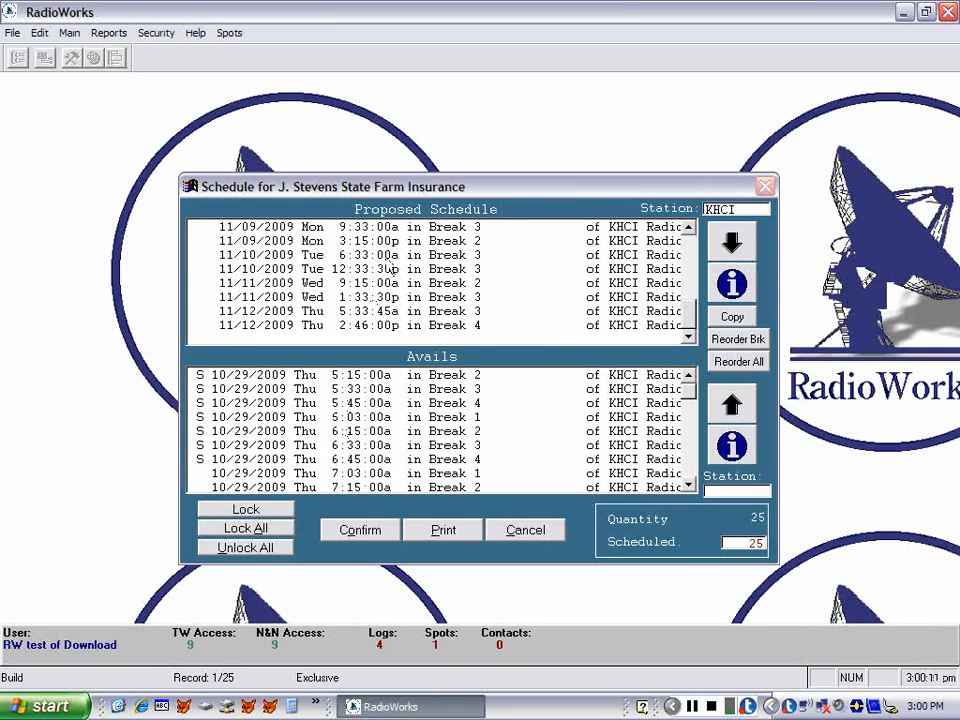
pyautogui.click(361, 529)
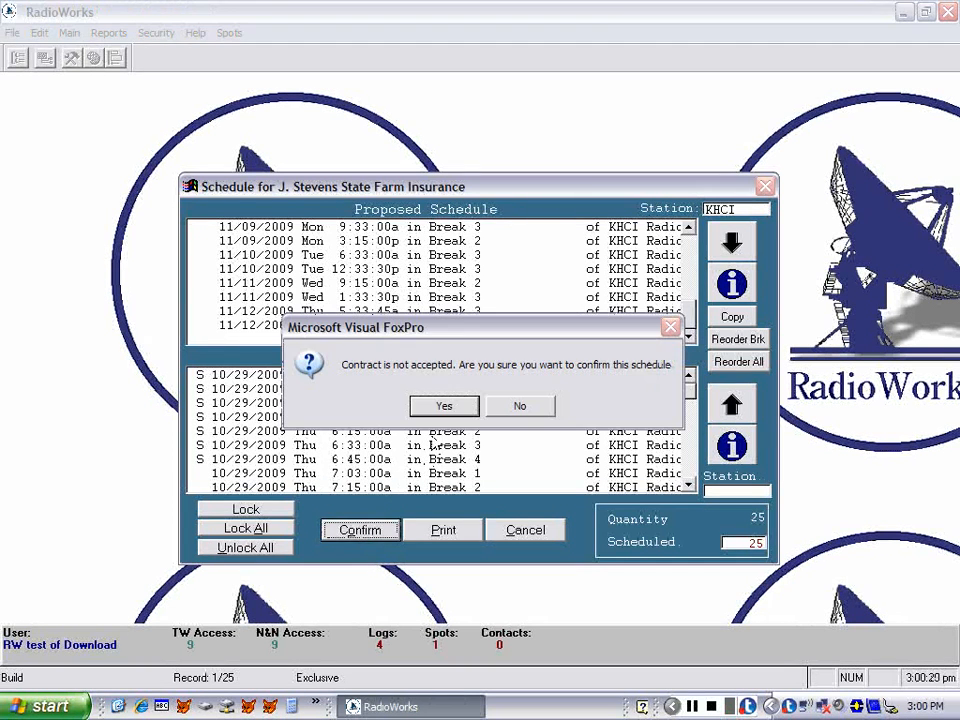
pyautogui.click(445, 410)
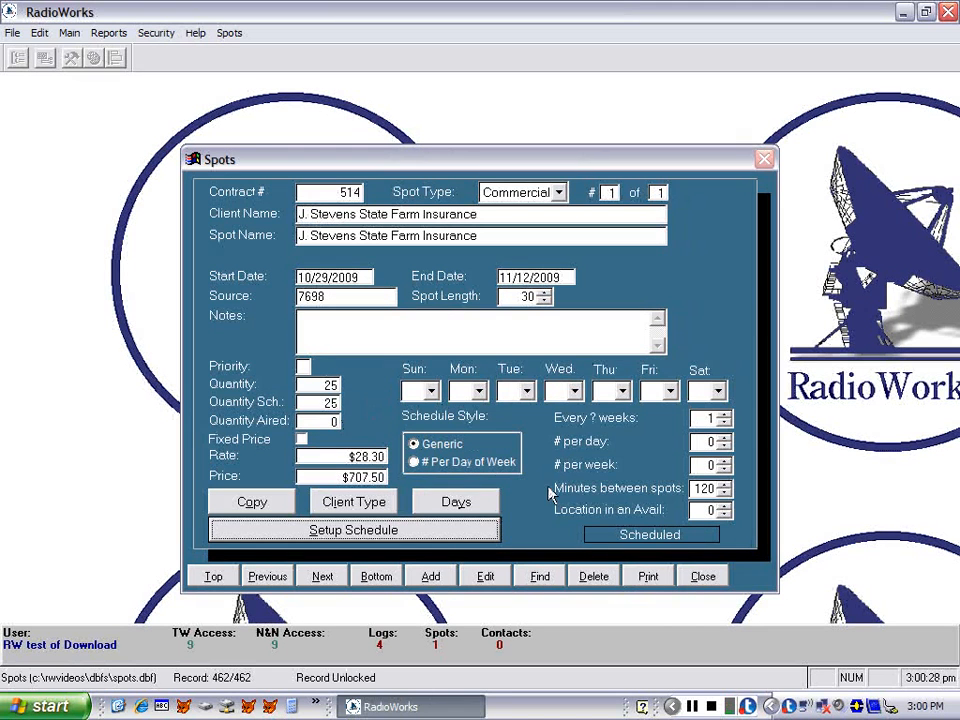
# Review the spot's scheduled airings and preview their printable report, returning to the spot record
pyautogui.click(637, 536)
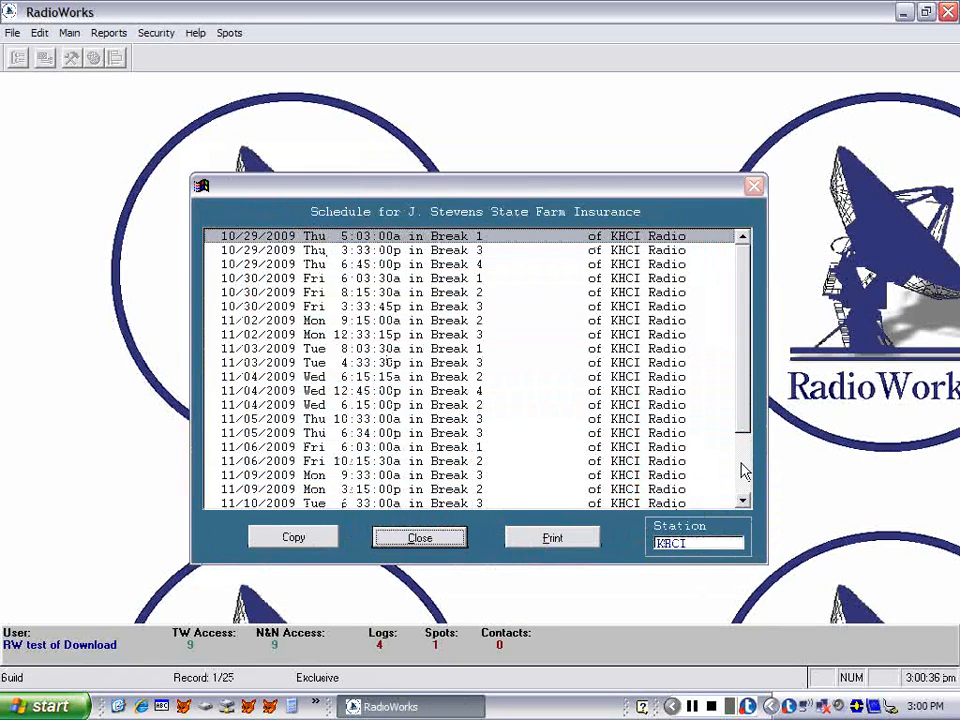
pyautogui.scroll(-2, 752, 471)
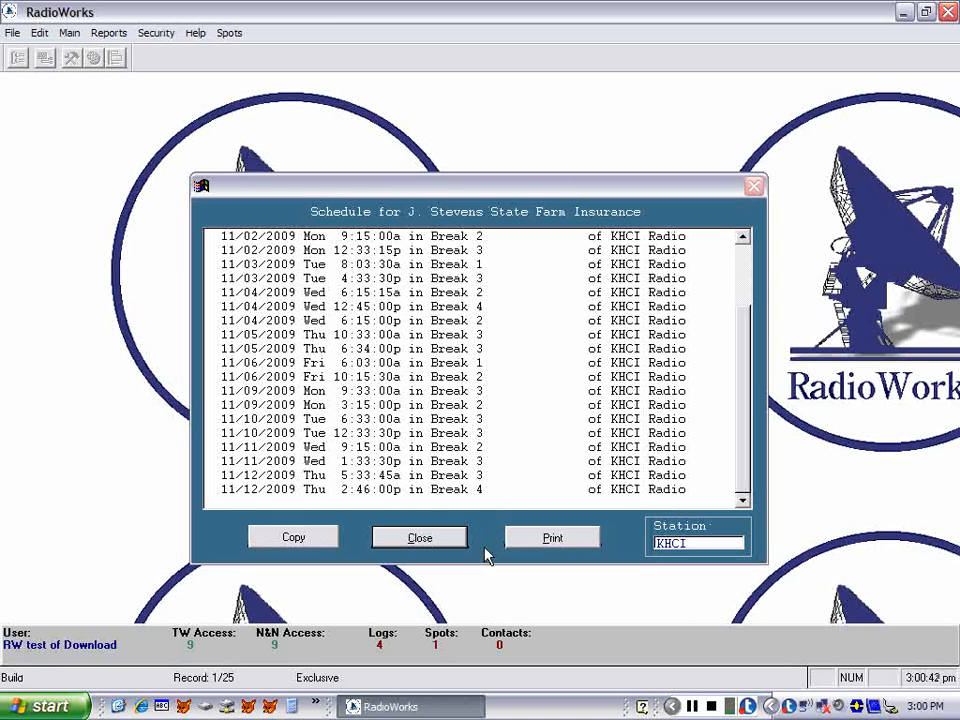
pyautogui.click(540, 540)
pyautogui.click(477, 403)
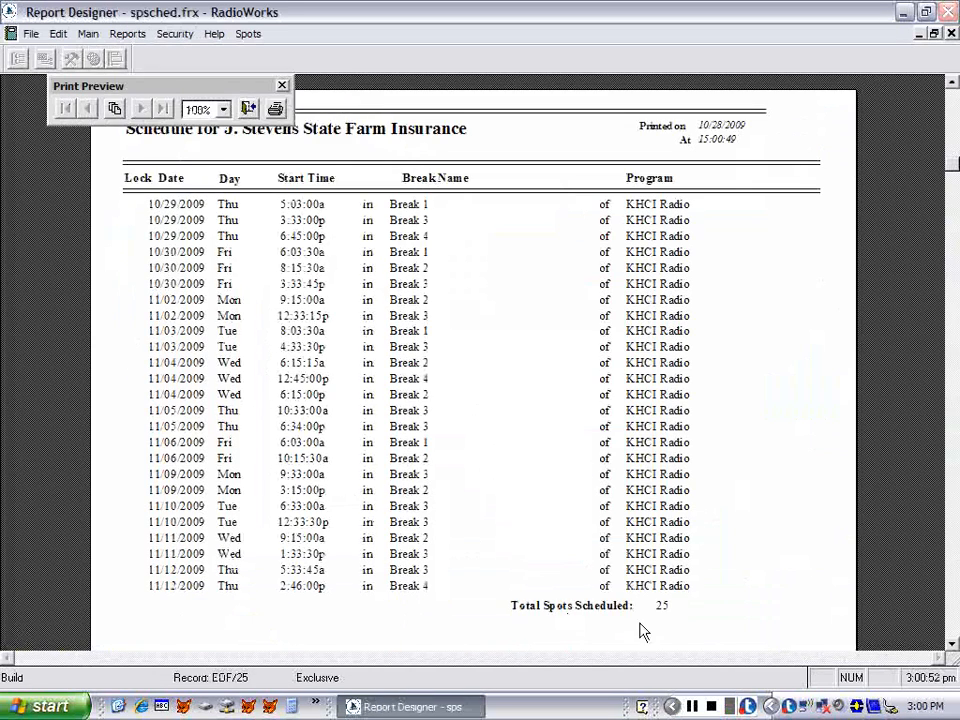
pyautogui.click(247, 110)
pyautogui.click(538, 403)
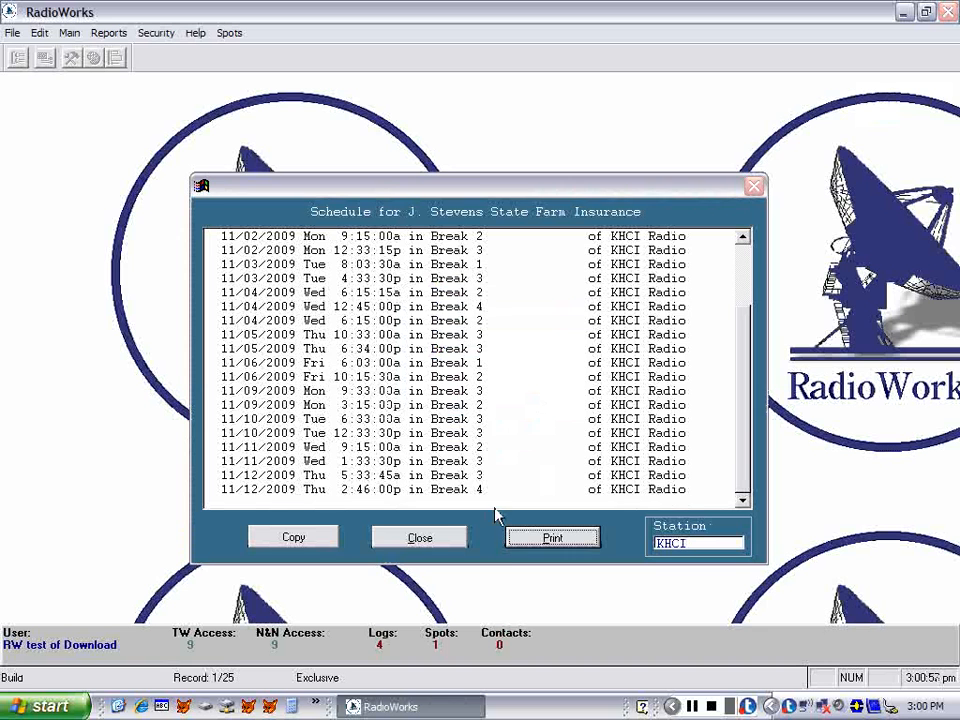
pyautogui.click(426, 542)
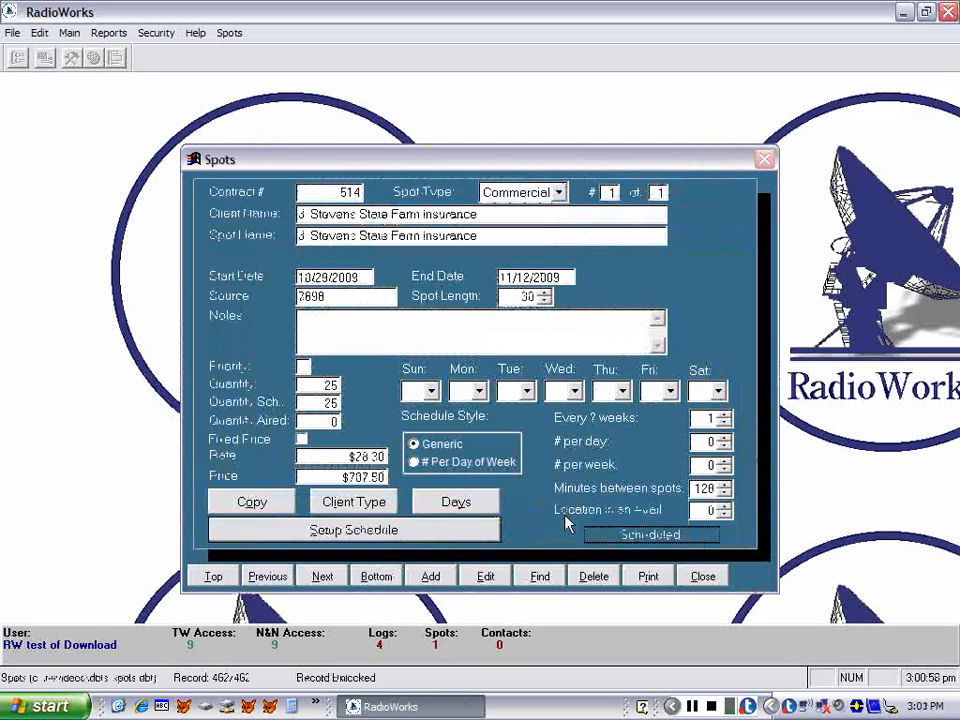